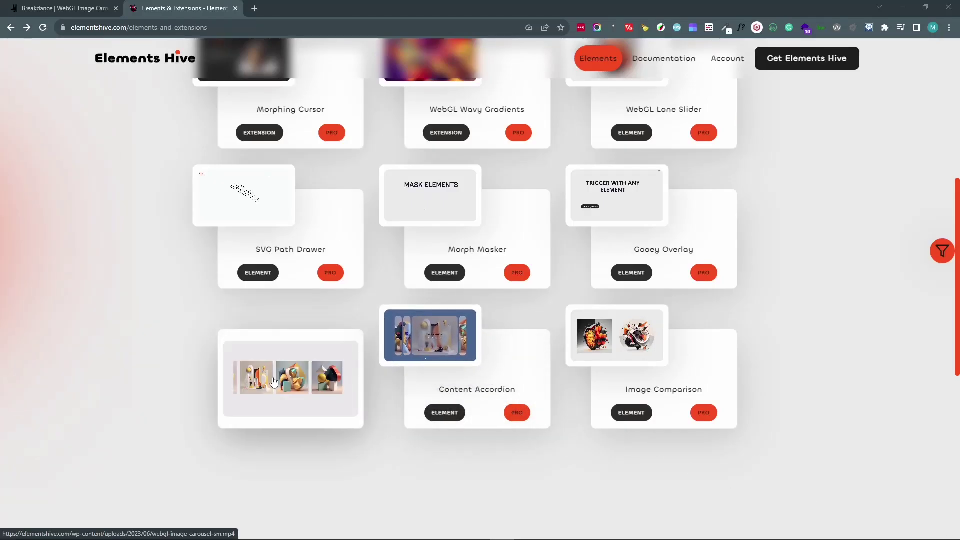
# Play the WebGL Image Carousel demo video from the Elements Hive card
pyautogui.click(274, 382)
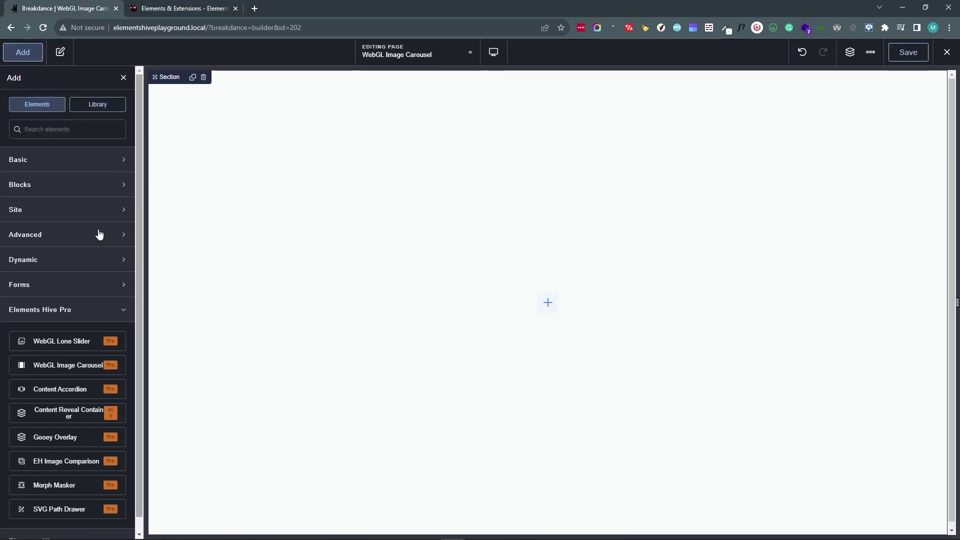
# Insert the Elements Hive Pro WebGL Image Carousel element into the empty section
pyautogui.click(67, 364)
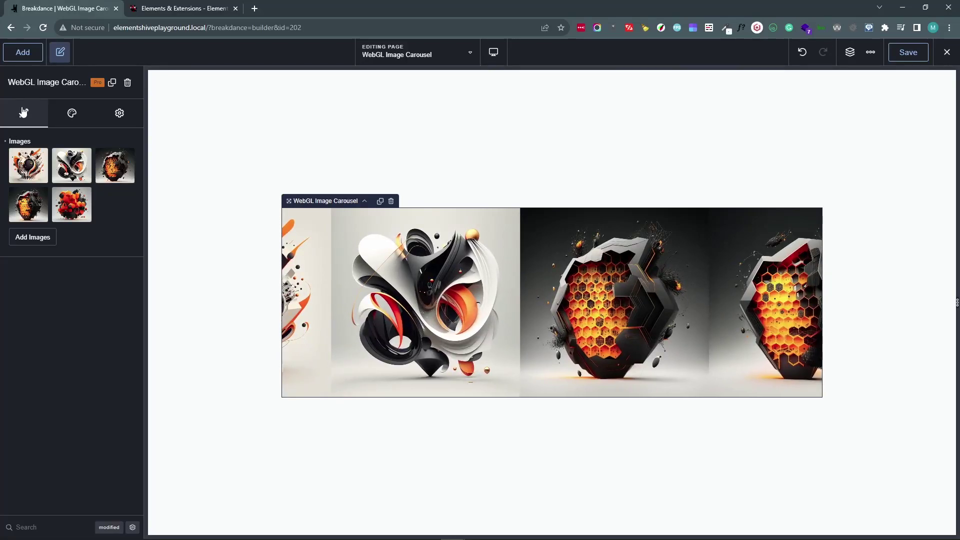
# Look at the Images dynamic data window, close it, and switch to the carousel's Style settings
pyautogui.moveTo(35, 169)
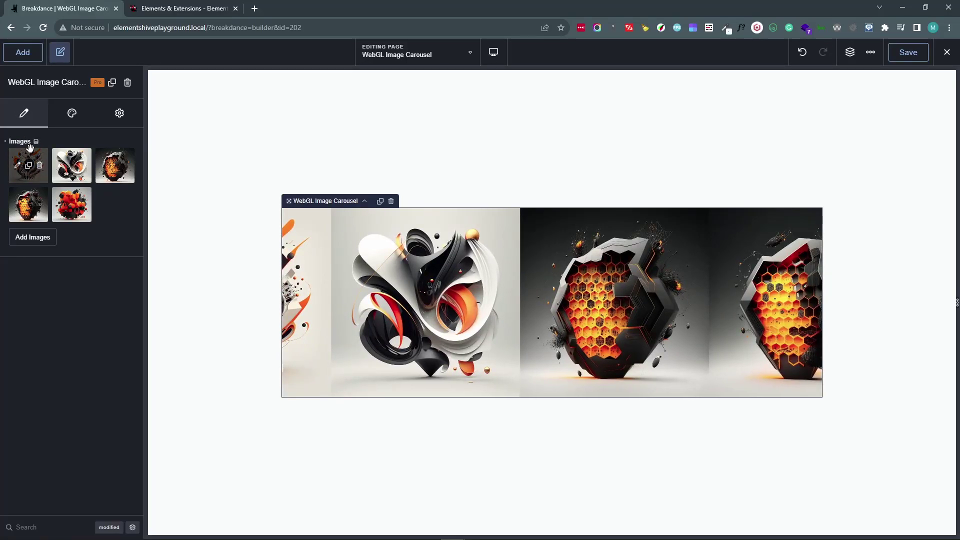
pyautogui.click(36, 141)
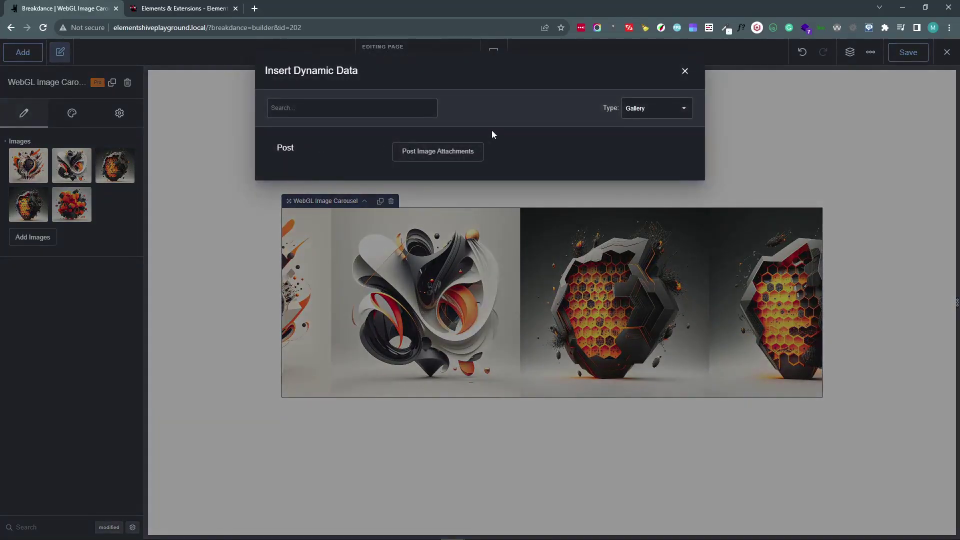
pyautogui.click(685, 71)
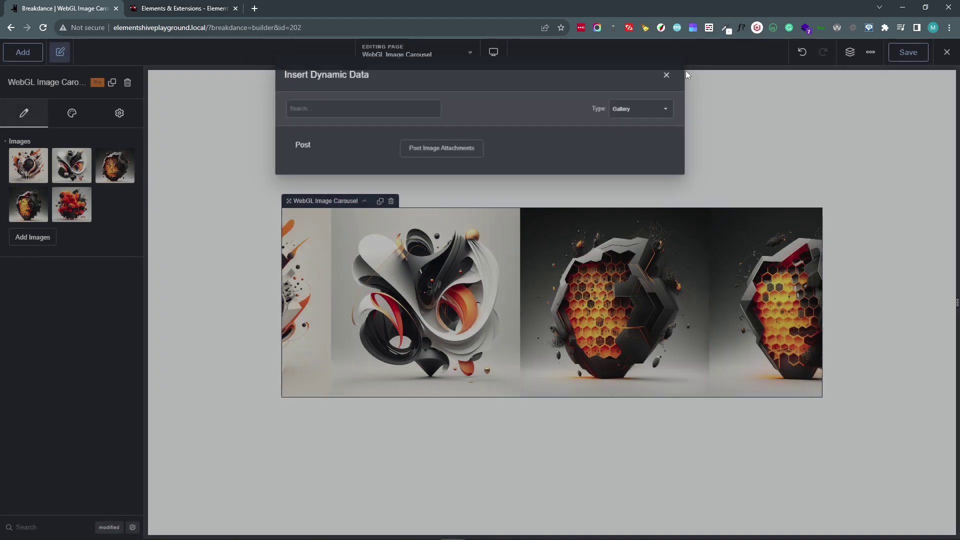
pyautogui.moveTo(97, 169)
pyautogui.click(82, 125)
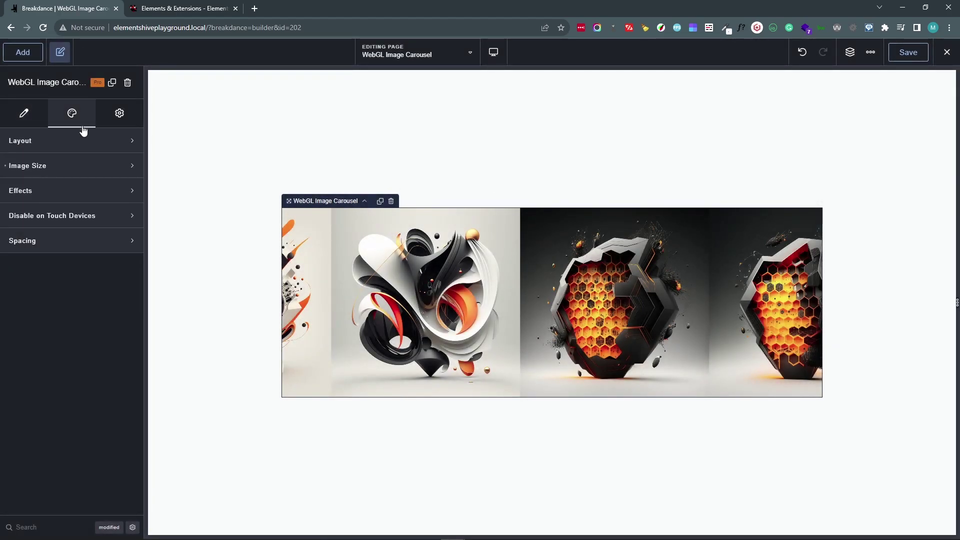
# Try 50% width and centre and right alignment, revert both, then set the Layout gap to 5 rem
pyautogui.click(53, 144)
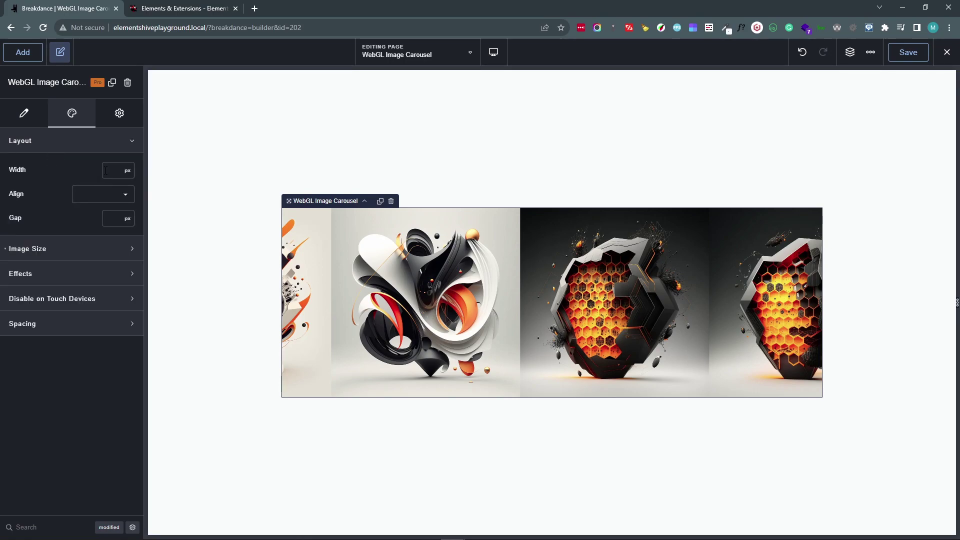
pyautogui.click(106, 171)
pyautogui.write('50')
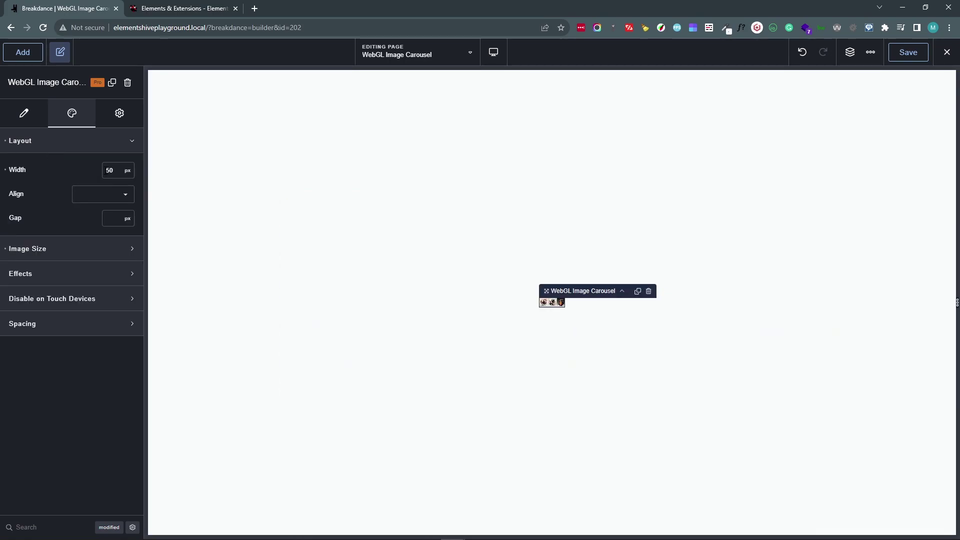
pyautogui.write('%')
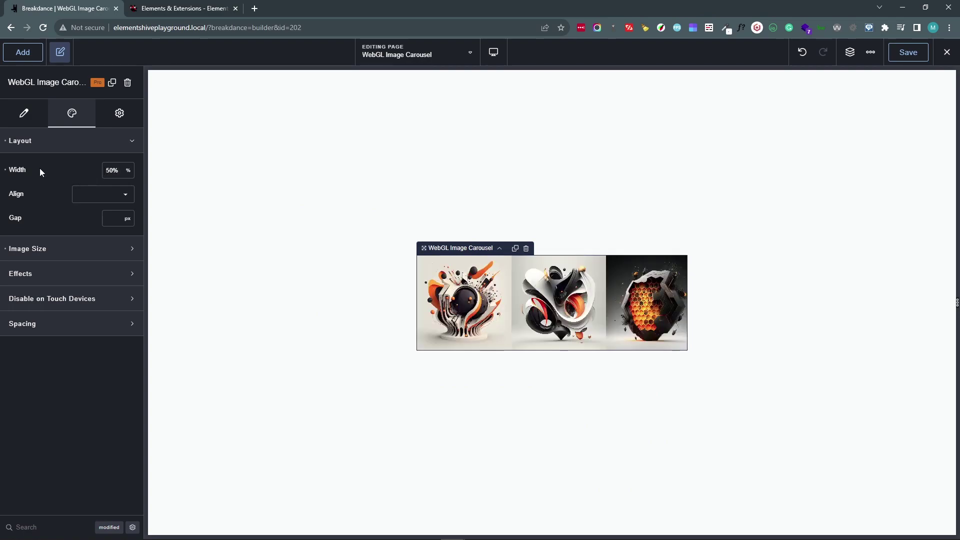
pyautogui.click(13, 172)
pyautogui.click(88, 195)
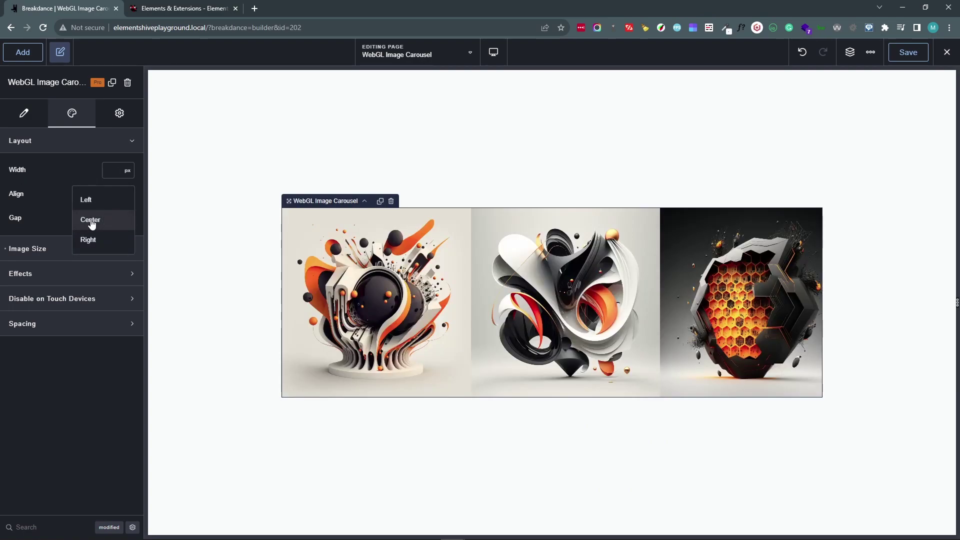
pyautogui.click(86, 226)
pyautogui.click(88, 197)
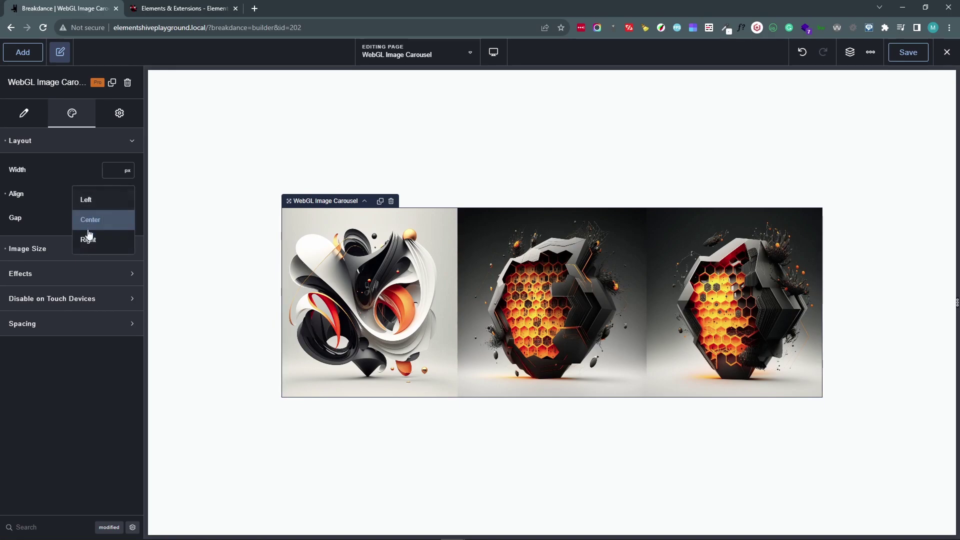
pyautogui.click(87, 239)
pyautogui.click(6, 199)
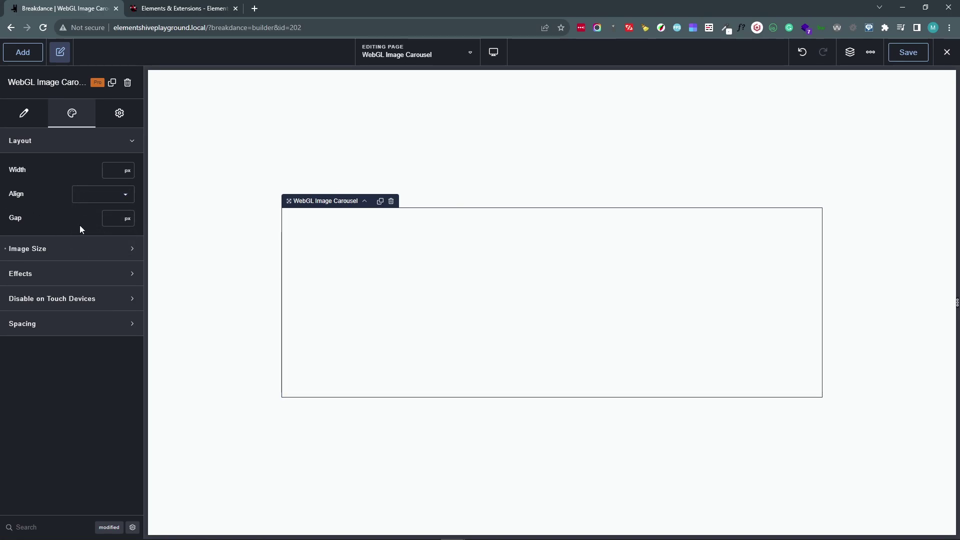
pyautogui.click(113, 218)
pyautogui.write('5')
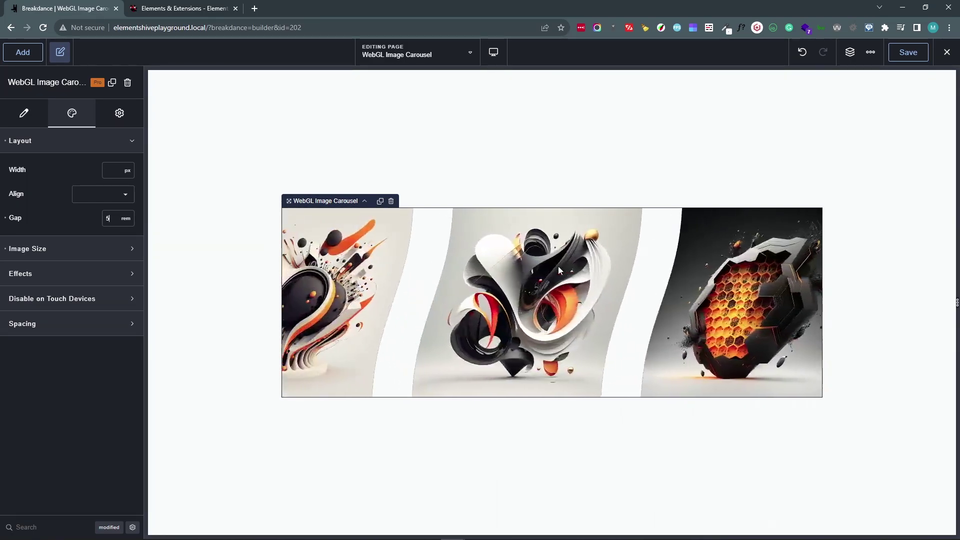
# Set the carousel's Image Size height to 600 px
pyautogui.click(51, 146)
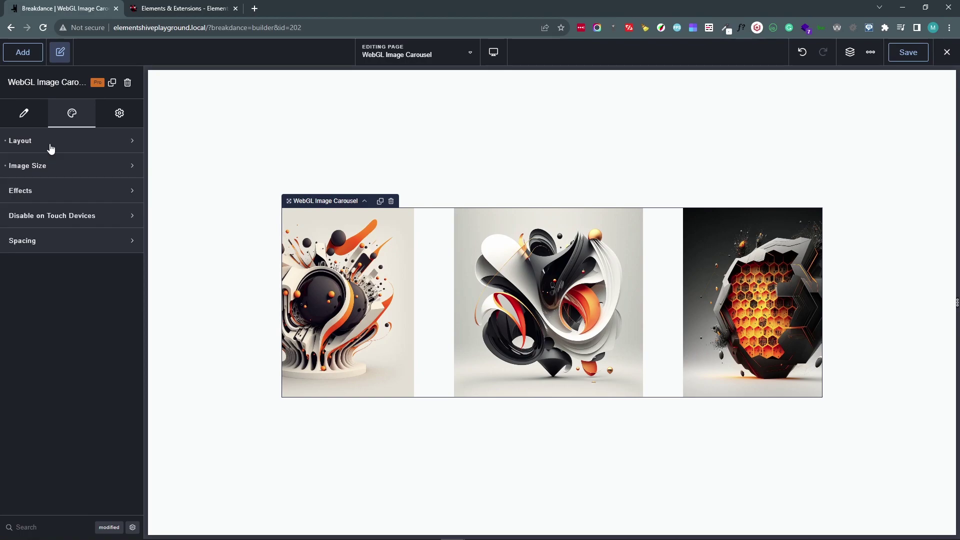
pyautogui.click(61, 168)
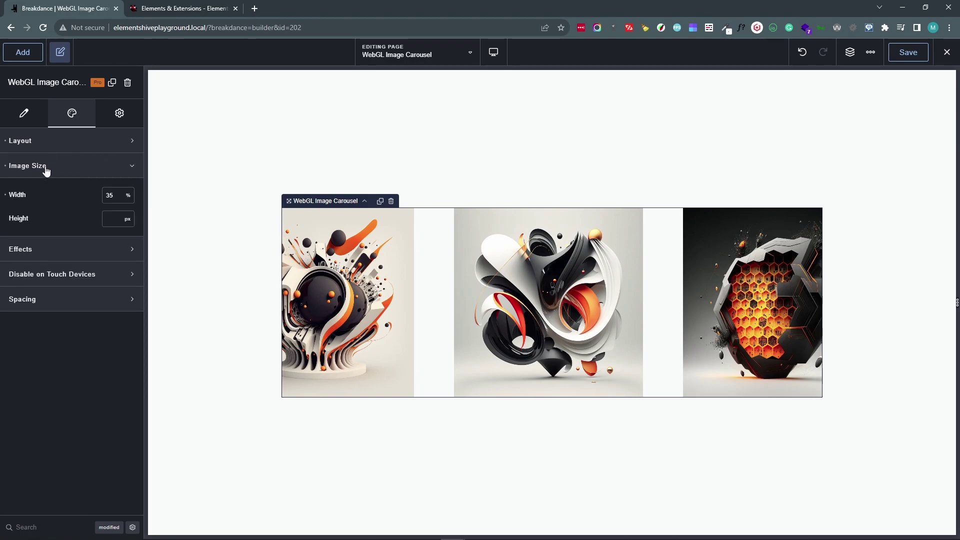
pyautogui.click(108, 220)
pyautogui.write('600')
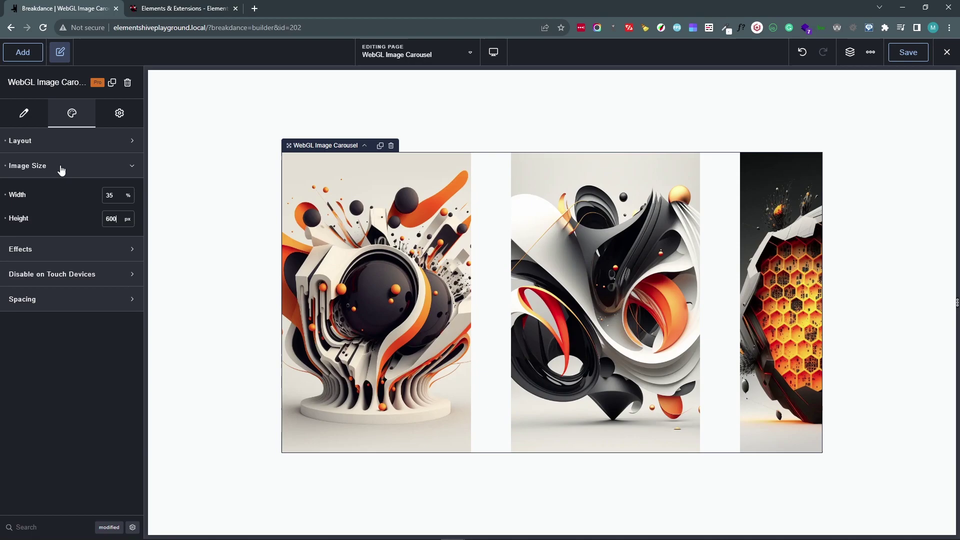
# Preview distortion Styles 3 and 4 under Effects, then settle on Style 6
pyautogui.click(101, 175)
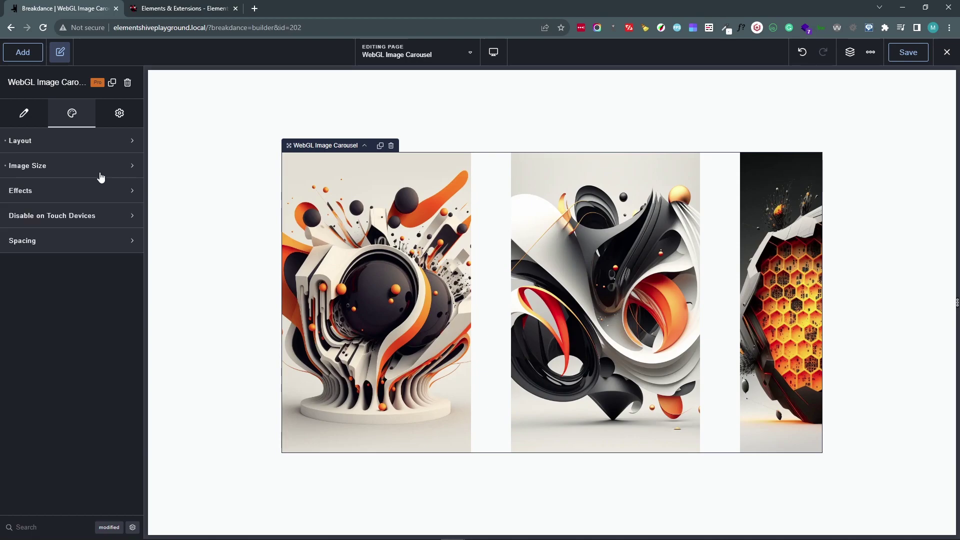
pyautogui.click(64, 195)
pyautogui.click(64, 229)
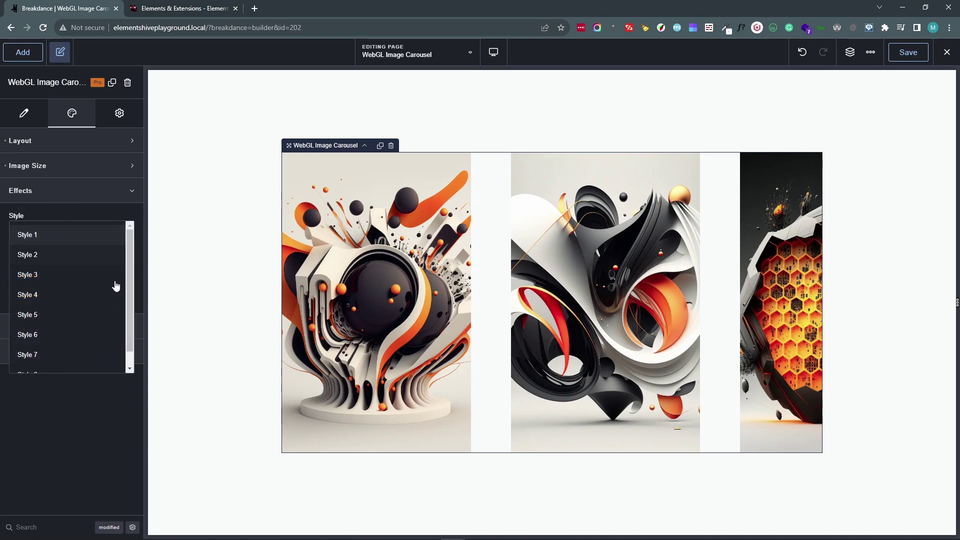
pyautogui.click(71, 276)
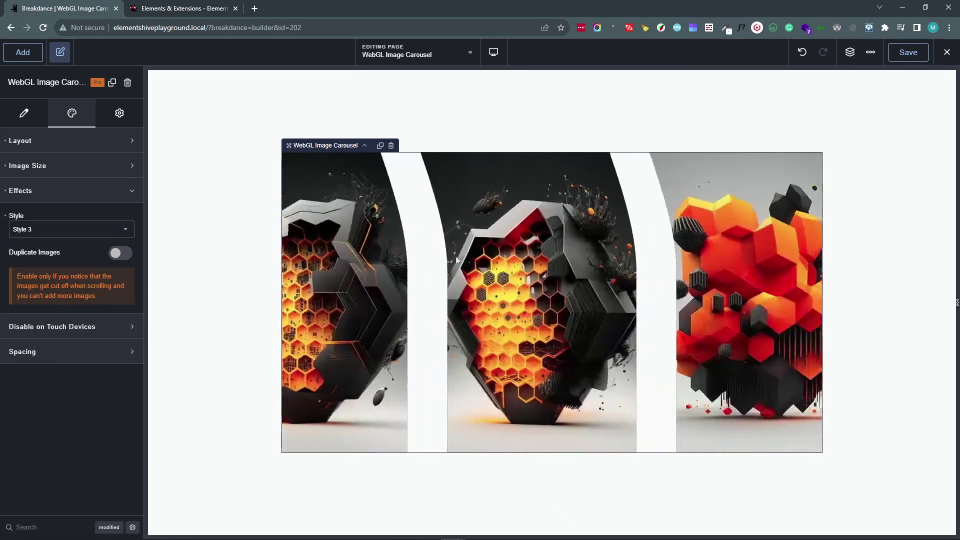
pyautogui.click(38, 230)
pyautogui.click(46, 293)
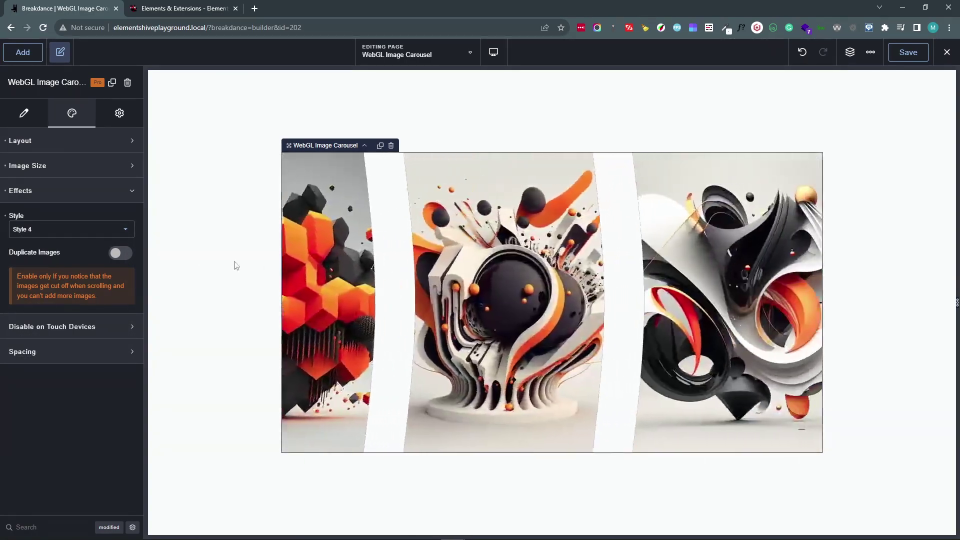
pyautogui.click(40, 232)
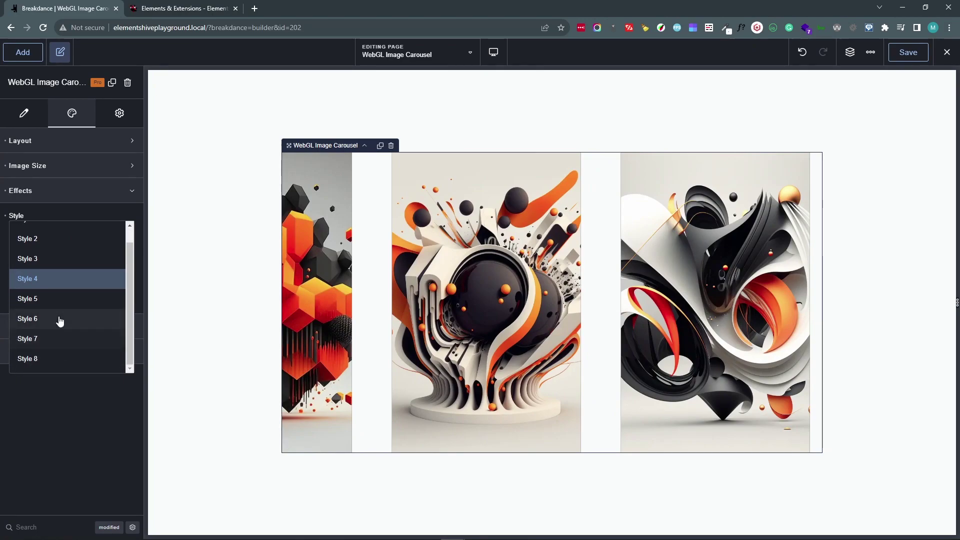
pyautogui.click(50, 334)
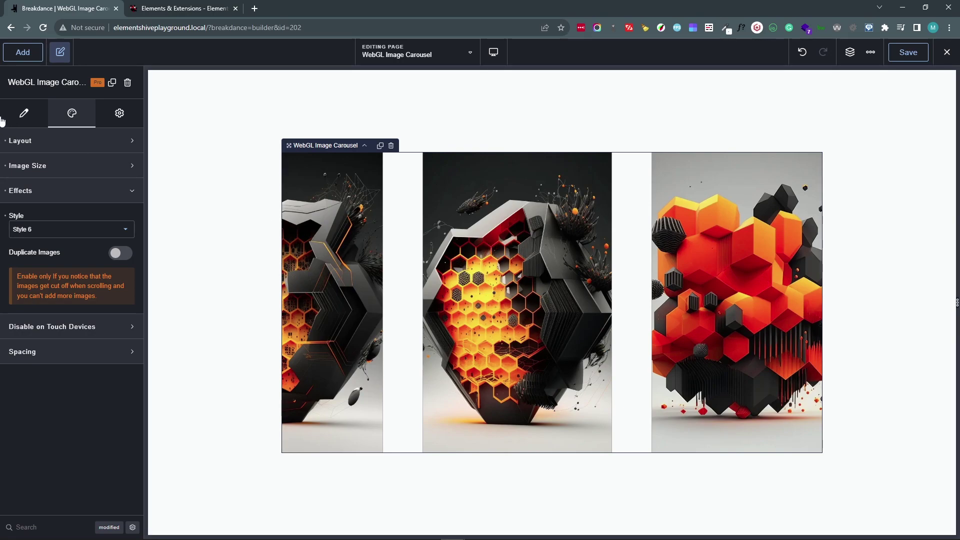
# Delete two images from the carousel's Content image list, leaving three
pyautogui.click(21, 120)
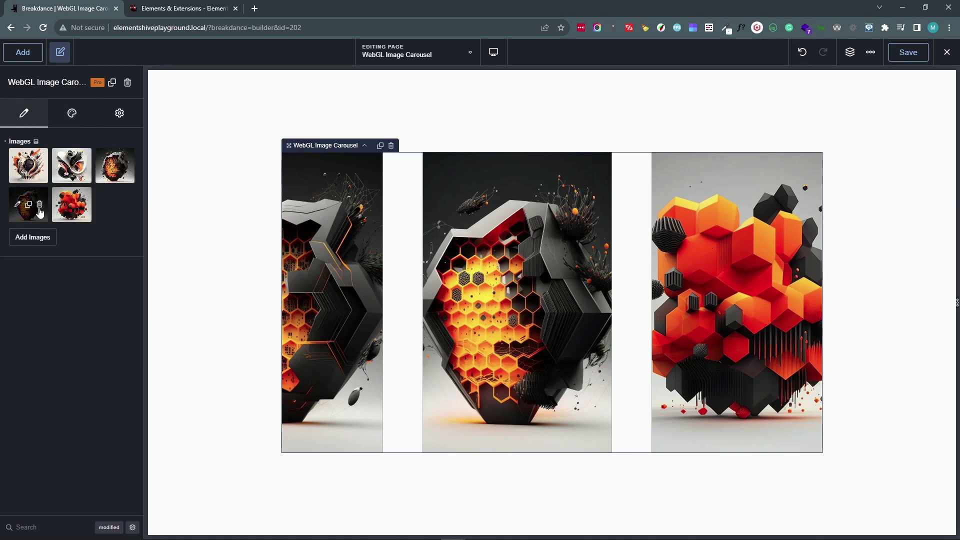
pyautogui.click(40, 206)
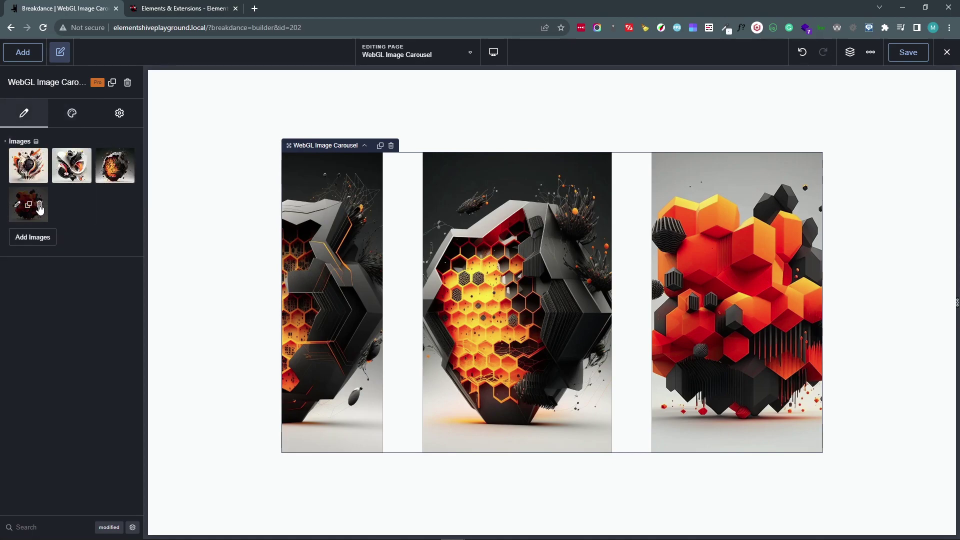
pyautogui.click(39, 206)
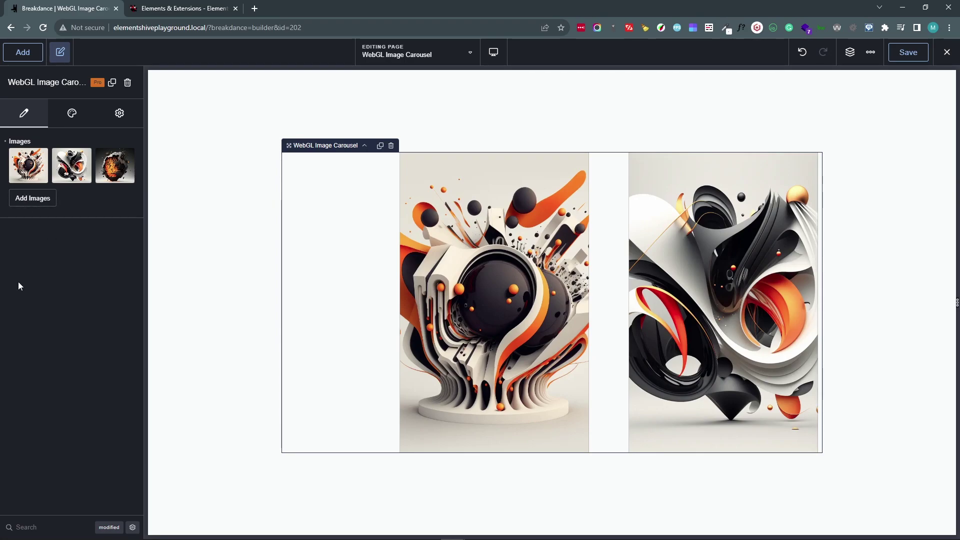
# Enable Duplicate Images, return to the Images list, and scroll to preview the skewed transition
pyautogui.click(70, 116)
pyautogui.click(120, 253)
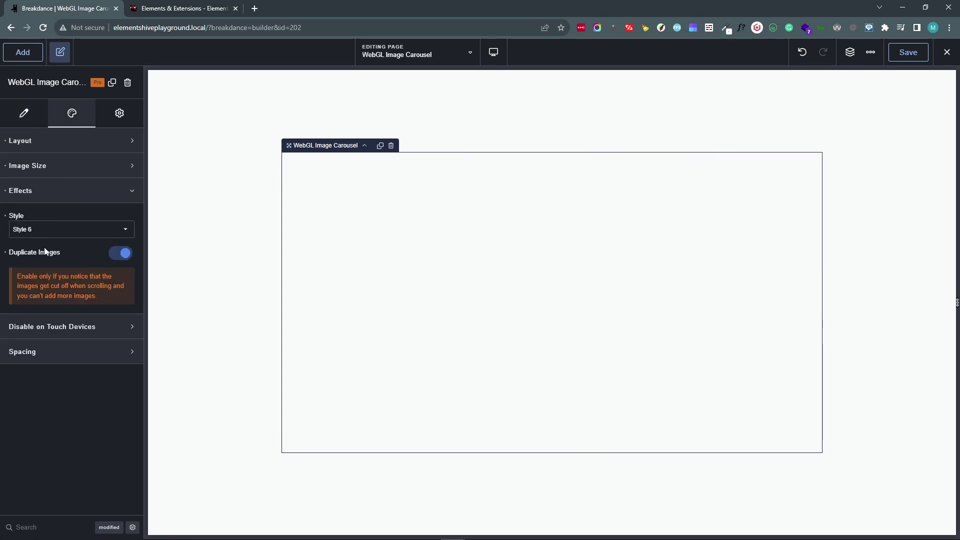
pyautogui.click(26, 115)
pyautogui.moveTo(30, 167)
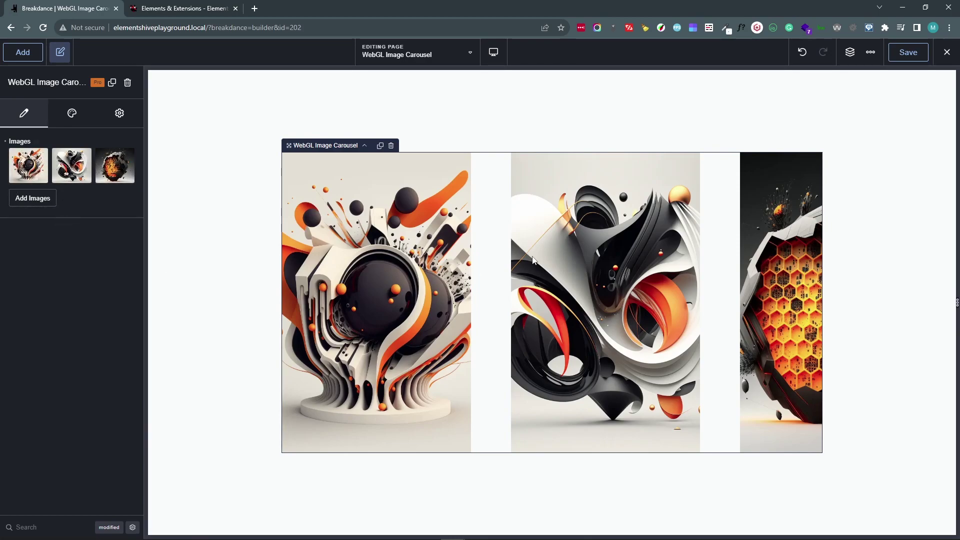
pyautogui.scroll(-3, 539, 248)
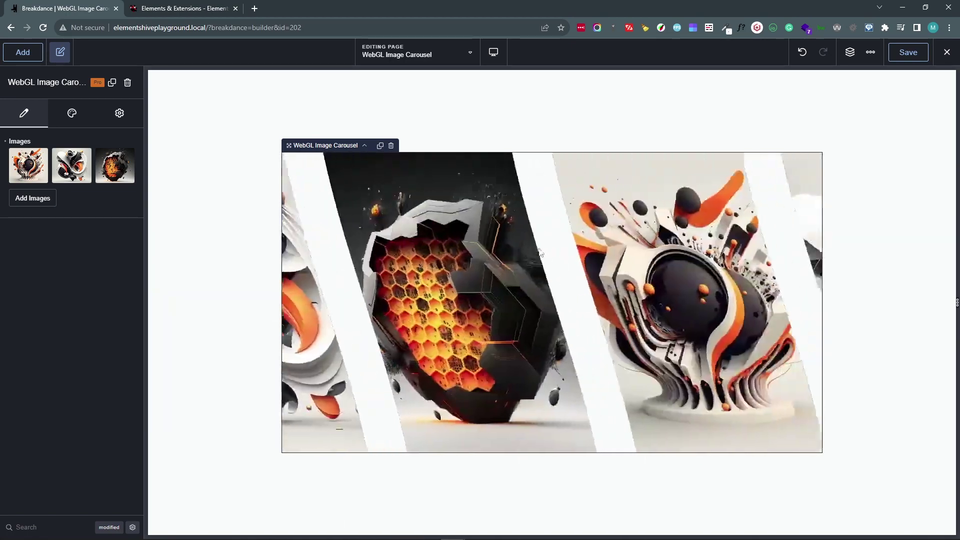
pyautogui.scroll(-5, 539, 252)
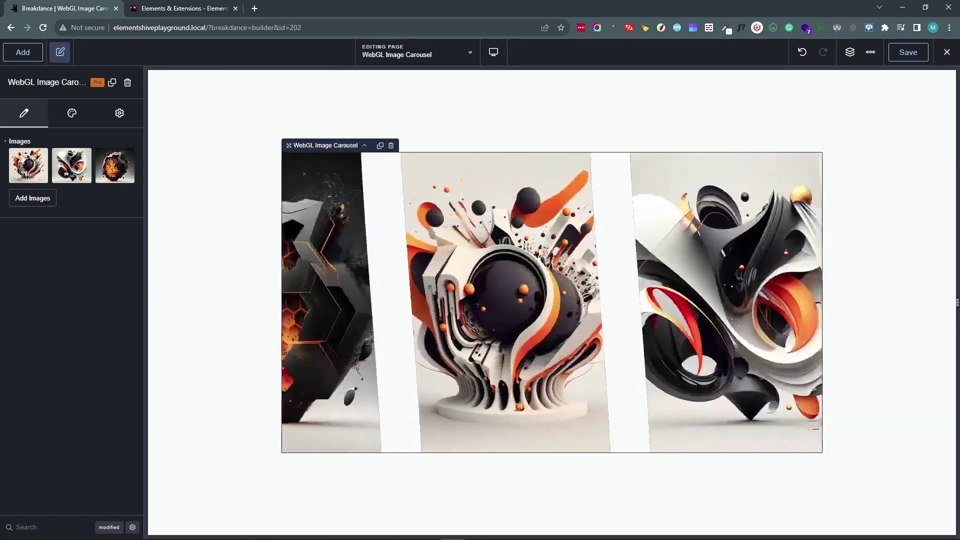
pyautogui.scroll(-5, 539, 248)
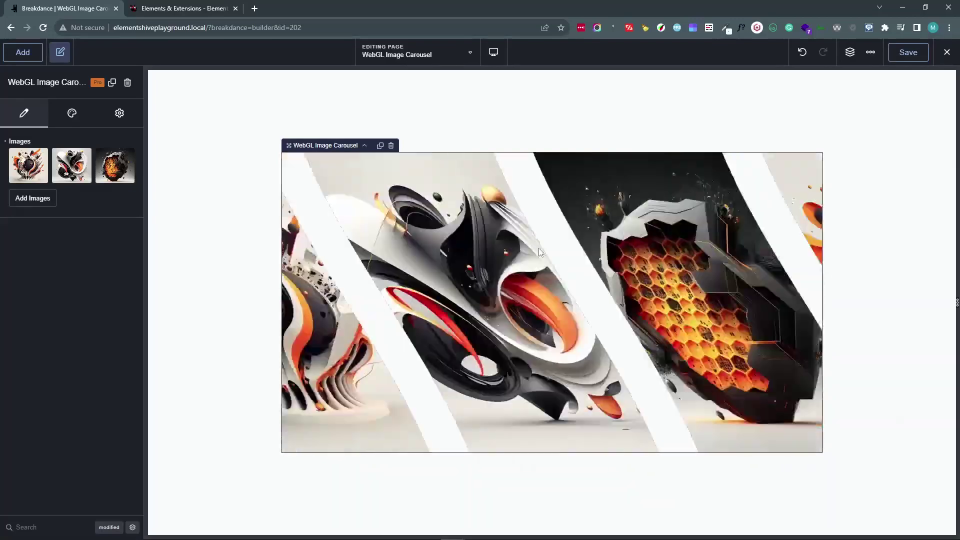
pyautogui.scroll(-5, 539, 248)
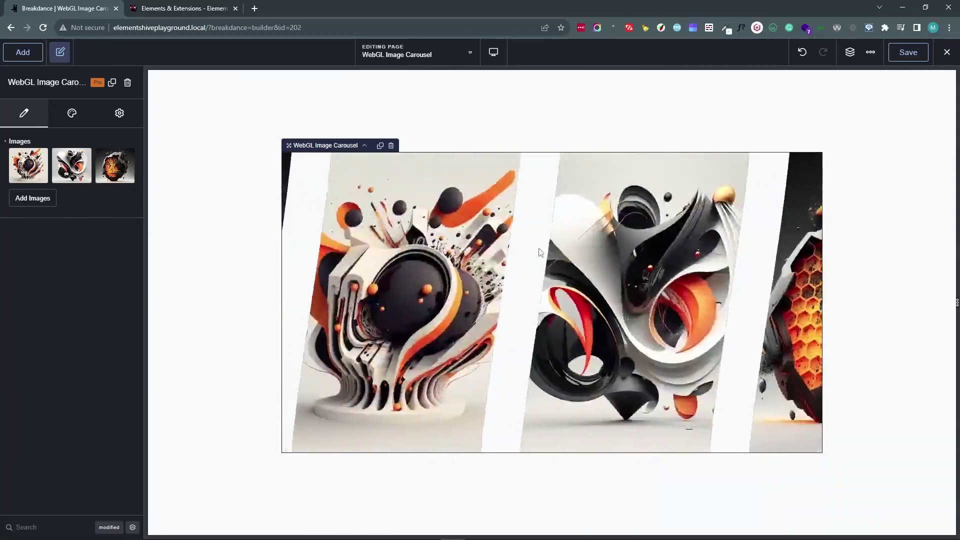
pyautogui.scroll(3, 540, 250)
# Collapse Effects and inspect the Disable on Touch Devices toggle, leaving it off
pyautogui.moveTo(100, 149)
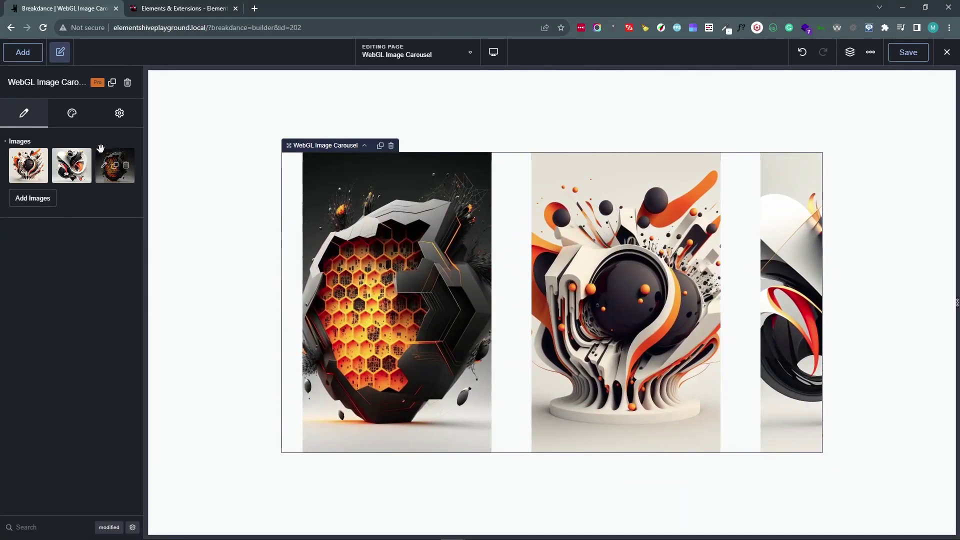
pyautogui.click(71, 113)
pyautogui.click(44, 194)
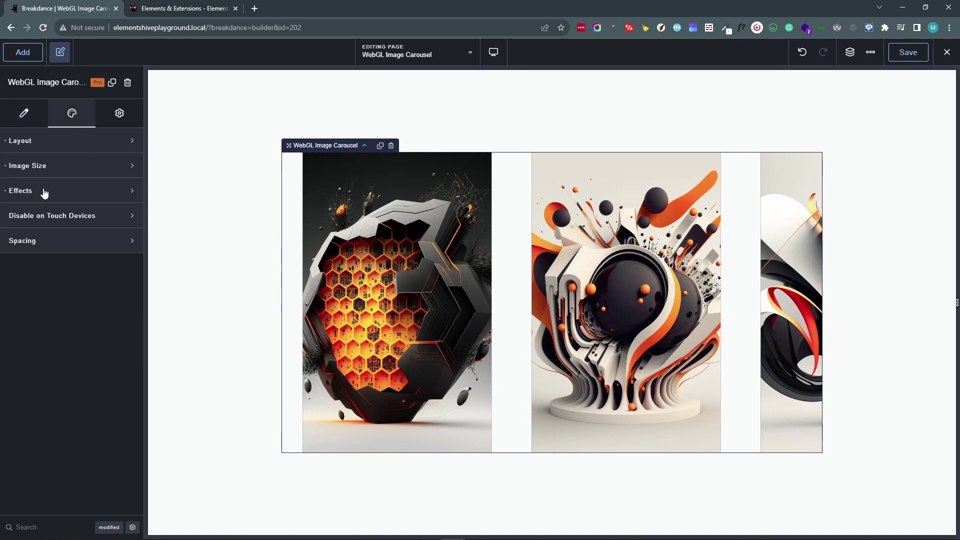
pyautogui.click(65, 226)
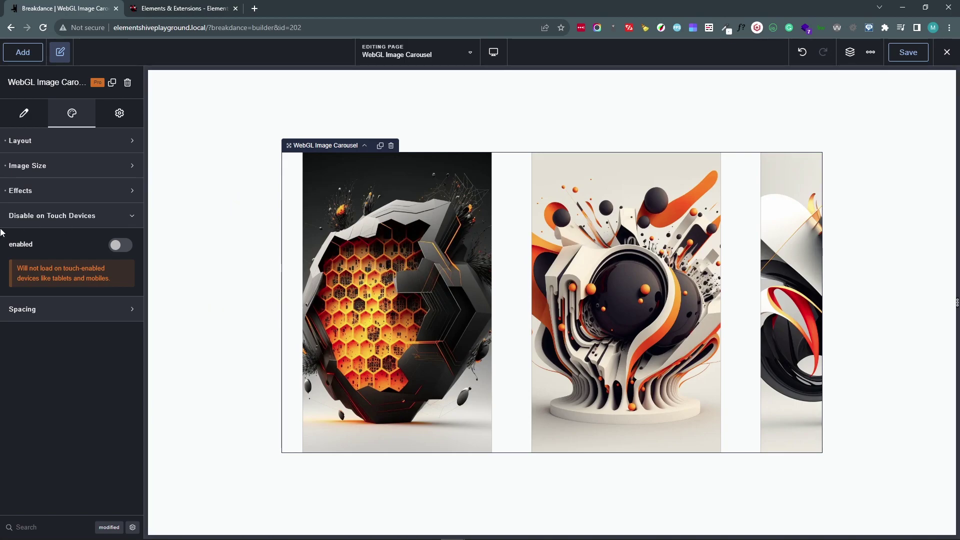
# In Spacing, drag the carousel's margin handles to 52 px top and 77 px bottom
pyautogui.click(87, 226)
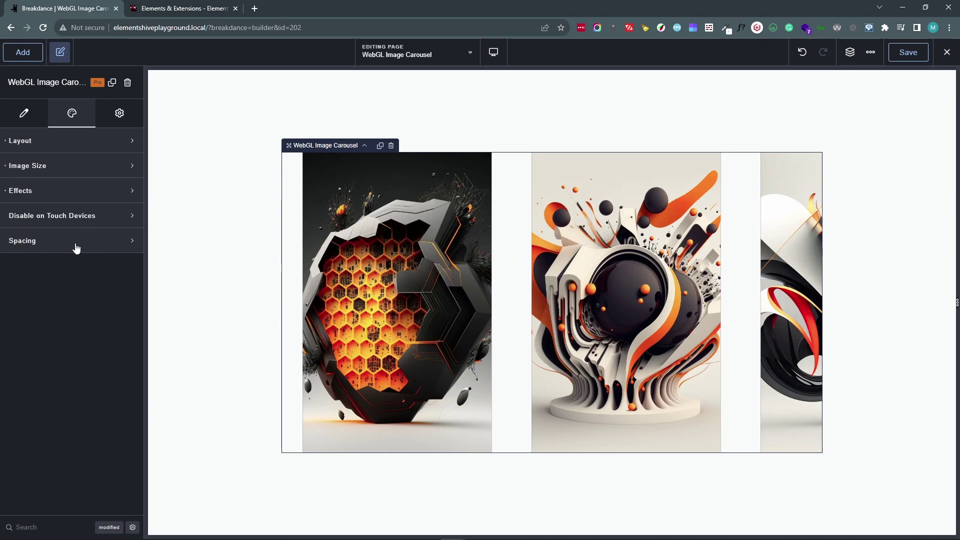
pyautogui.click(77, 245)
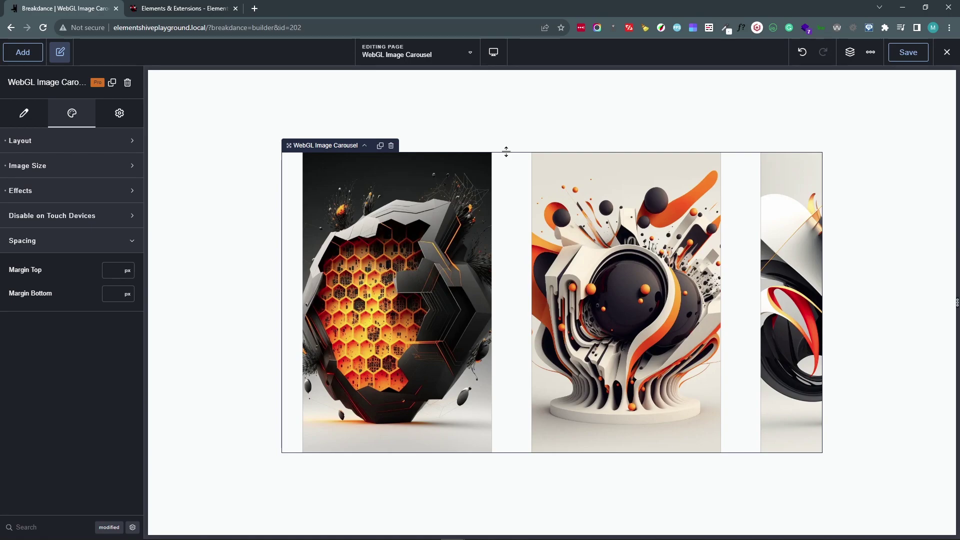
pyautogui.moveTo(505, 151); pyautogui.dragTo(504, 206)
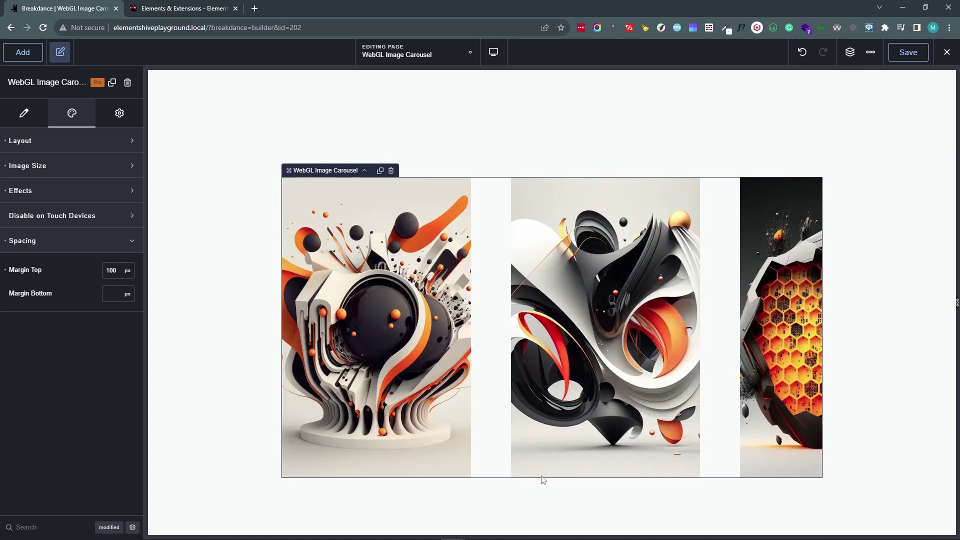
pyautogui.moveTo(544, 481); pyautogui.dragTo(553, 407)
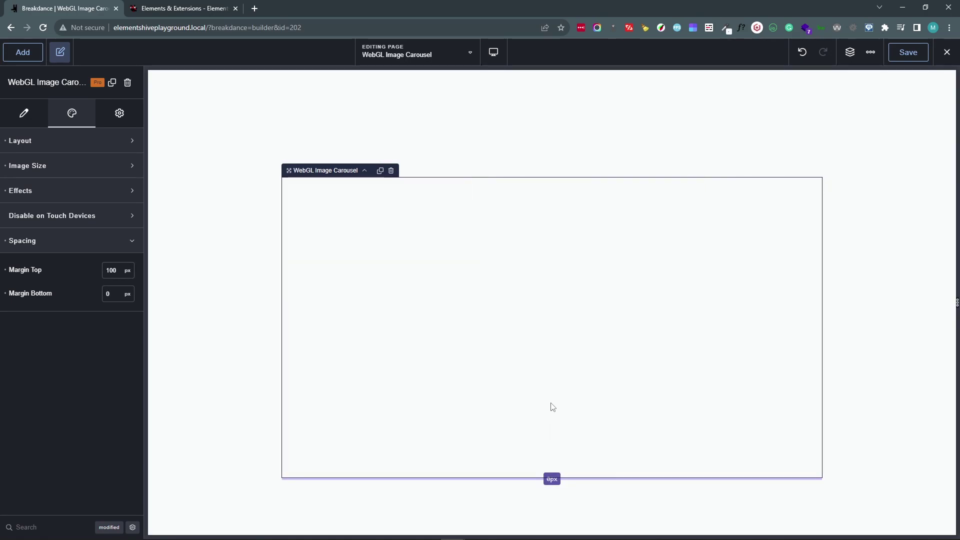
pyautogui.moveTo(542, 461); pyautogui.dragTo(535, 519)
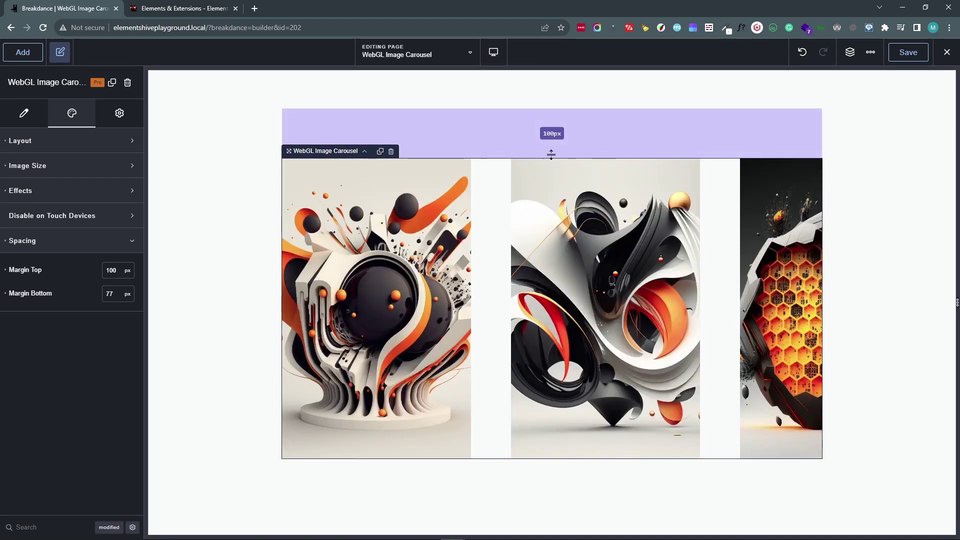
pyautogui.moveTo(551, 154); pyautogui.dragTo(551, 134)
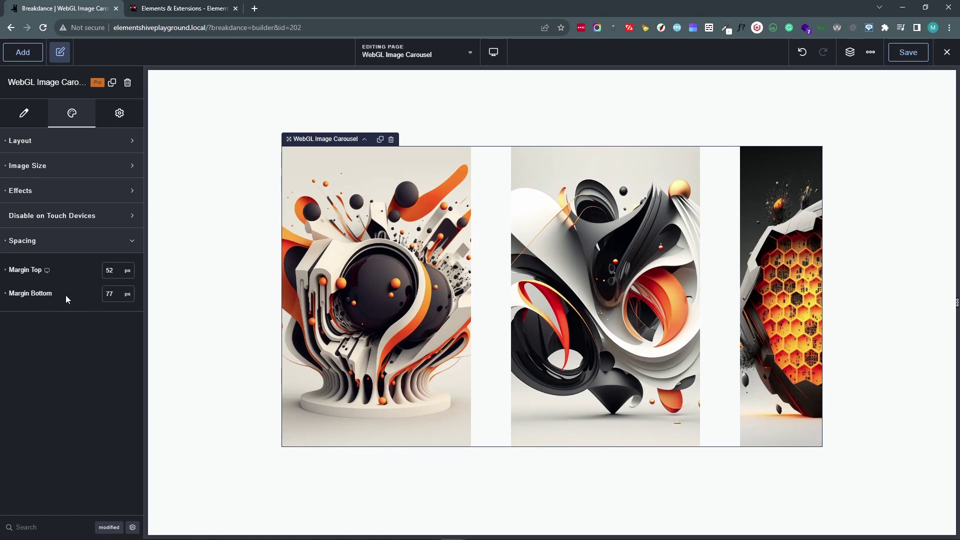
# Collapse Spacing and pick Style 2 from the Effects distortion Style list
pyautogui.click(47, 242)
pyautogui.click(50, 198)
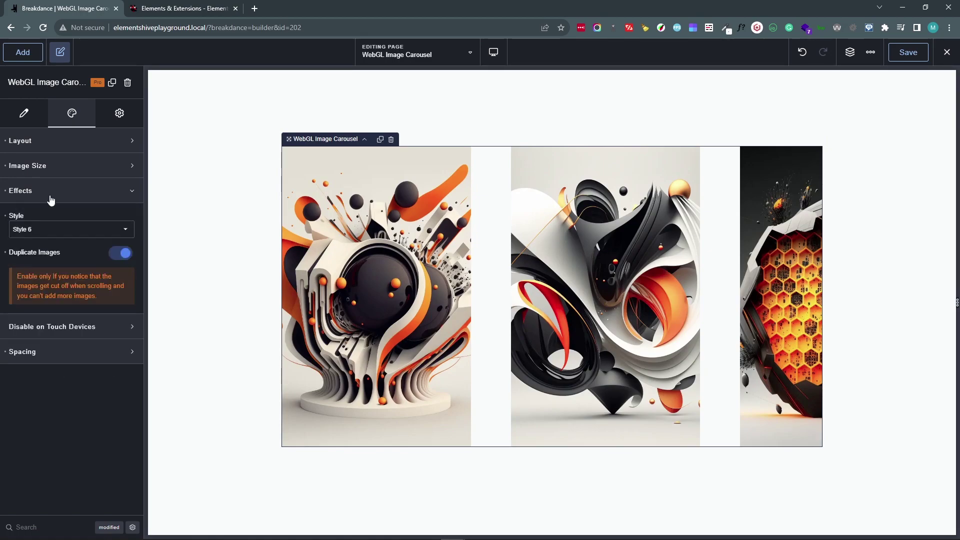
pyautogui.click(65, 229)
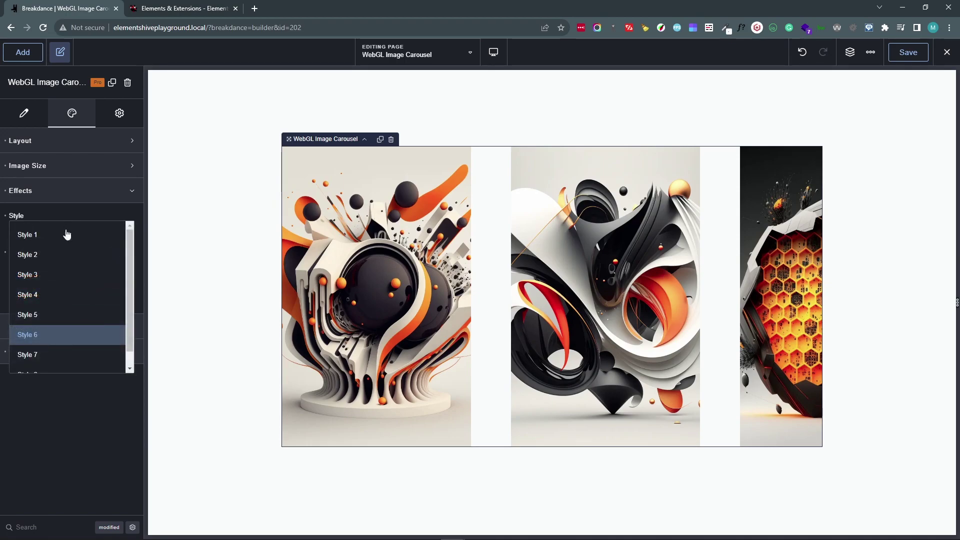
pyautogui.click(66, 253)
# Scroll back and forth over the carousel to preview the curved Style 2 slide warp
pyautogui.scroll(-5, 579, 260)
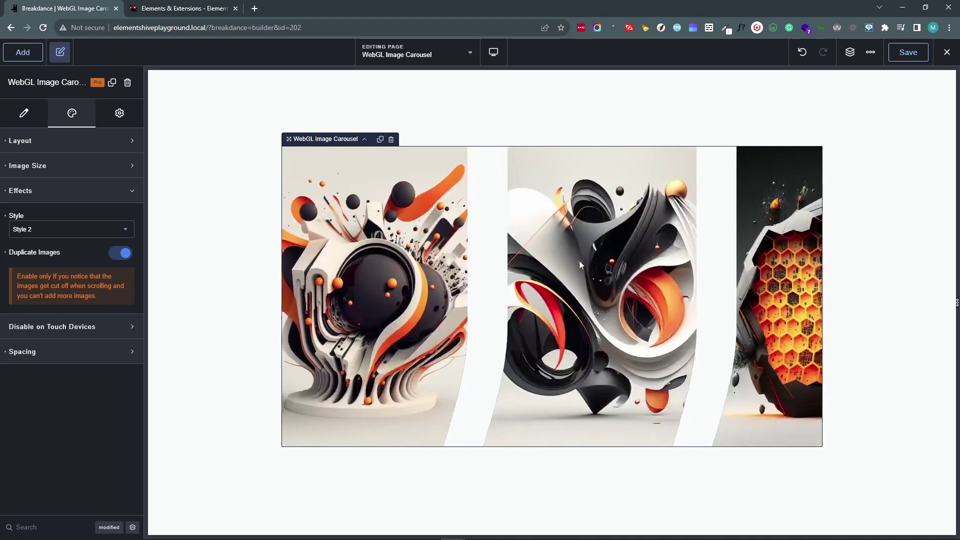
pyautogui.scroll(2, 579, 260)
pyautogui.scroll(-5, 579, 260)
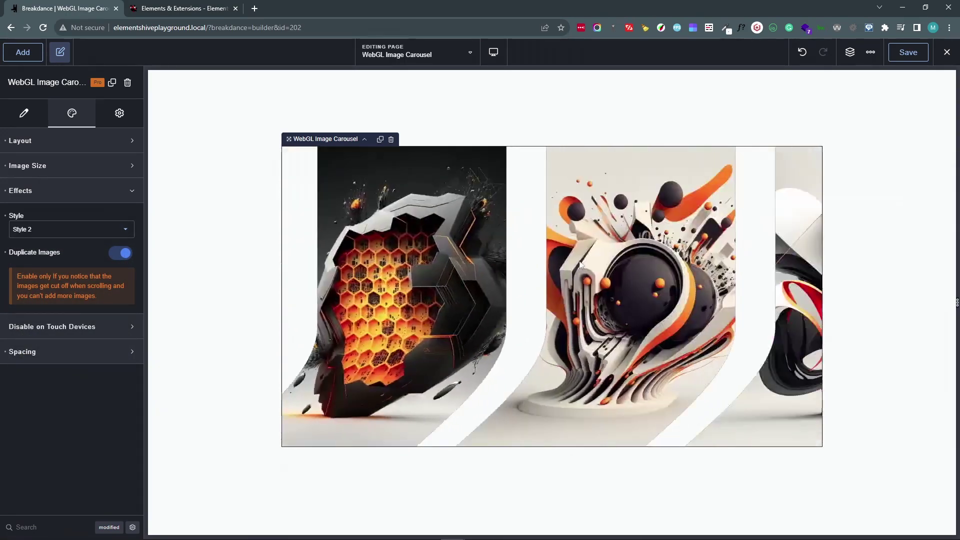
pyautogui.scroll(3, 579, 260)
pyautogui.scroll(3, 580, 264)
pyautogui.scroll(-2, 580, 264)
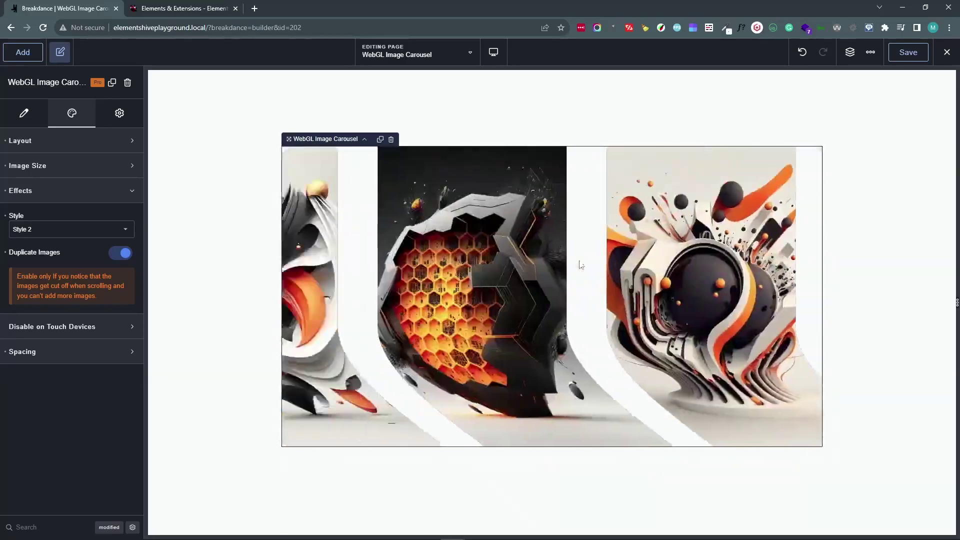
pyautogui.scroll(3, 580, 264)
pyautogui.scroll(-1, 580, 264)
pyautogui.scroll(3, 581, 265)
pyautogui.scroll(-3, 580, 265)
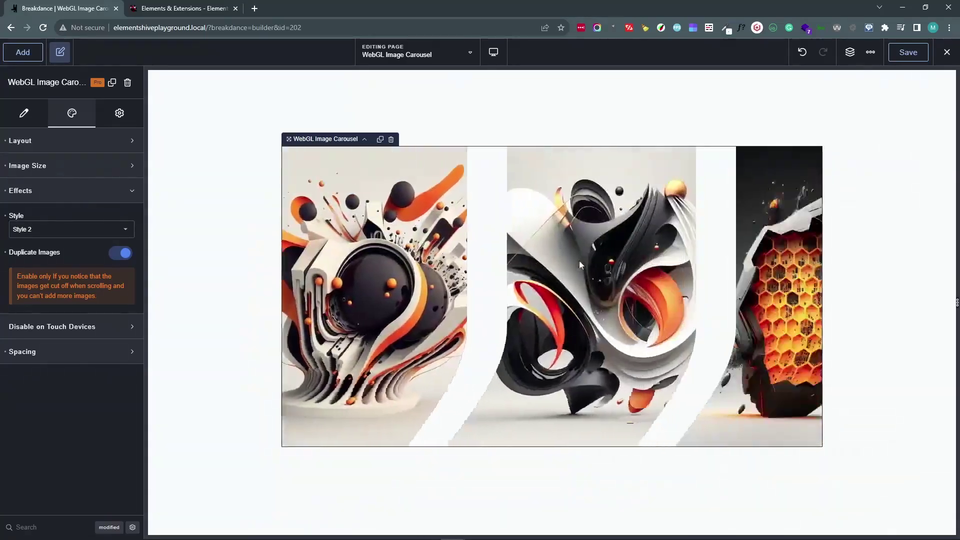
pyautogui.scroll(3, 581, 265)
pyautogui.scroll(-3, 580, 265)
pyautogui.scroll(3, 580, 265)
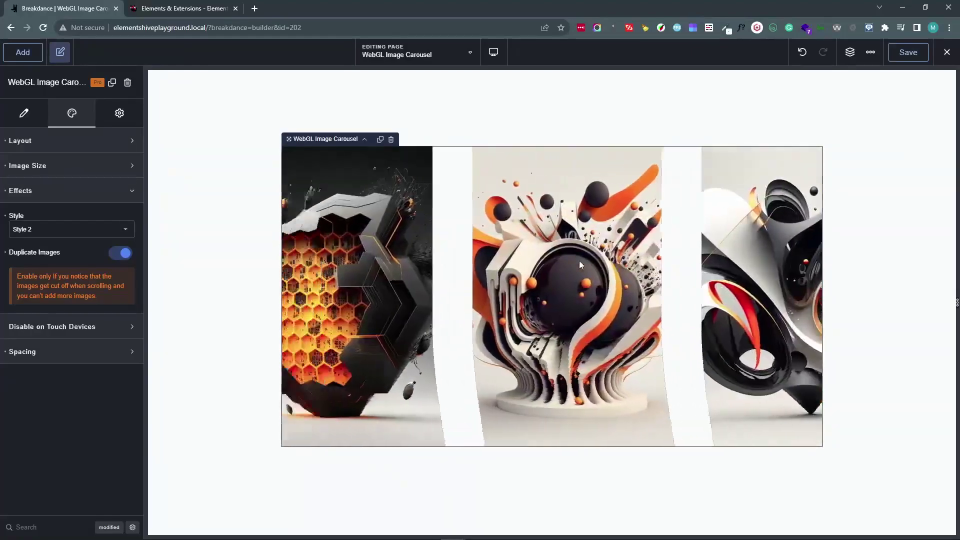
pyautogui.scroll(-3, 581, 265)
pyautogui.scroll(-5, 580, 265)
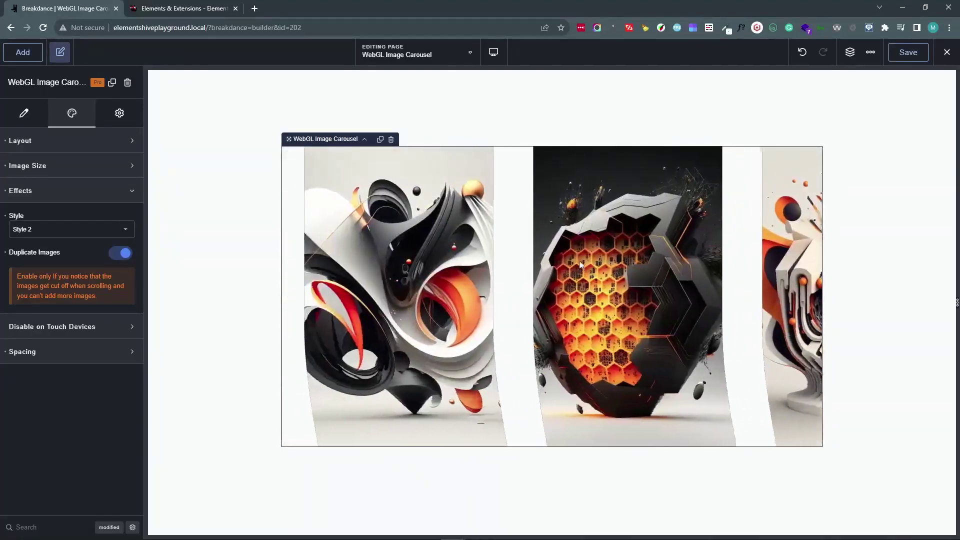
pyautogui.scroll(3, 580, 265)
pyautogui.scroll(-4, 580, 265)
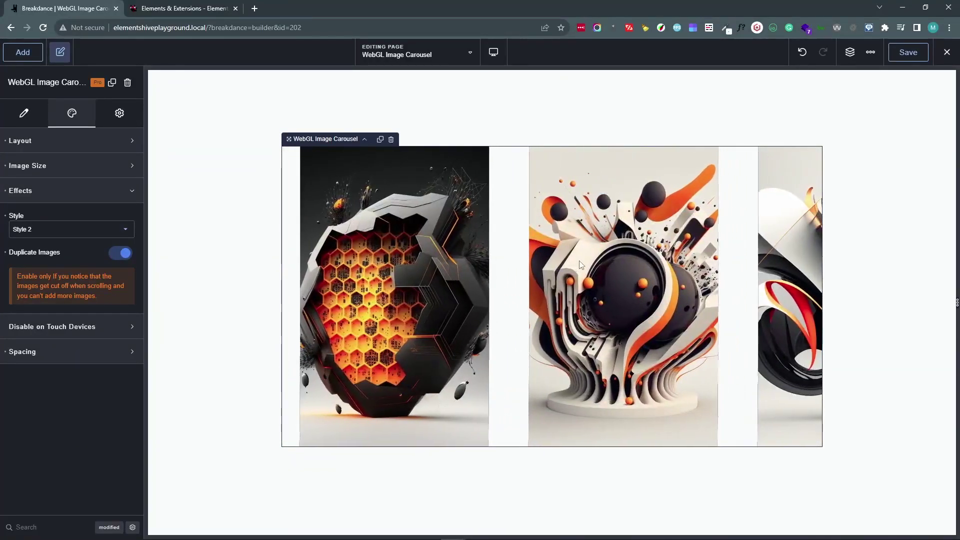
pyautogui.scroll(-5, 580, 266)
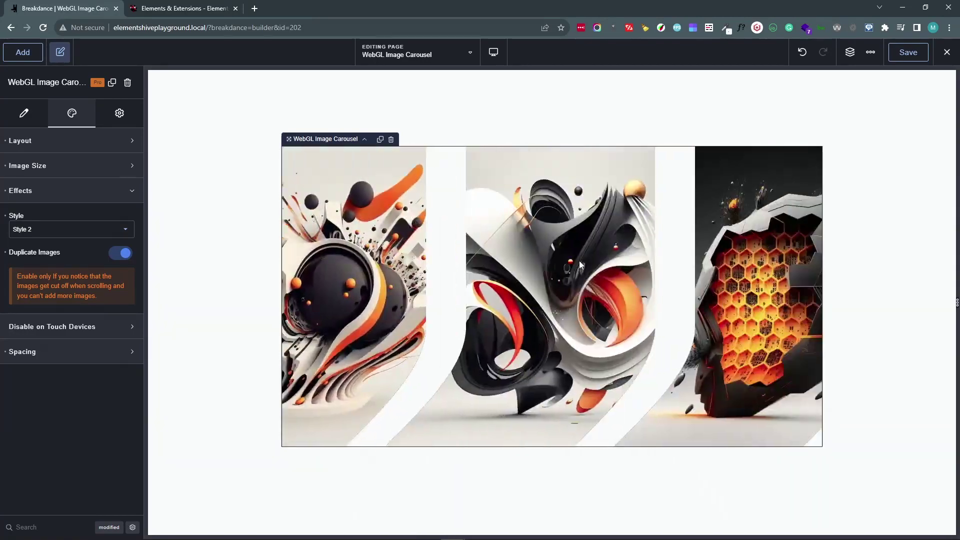